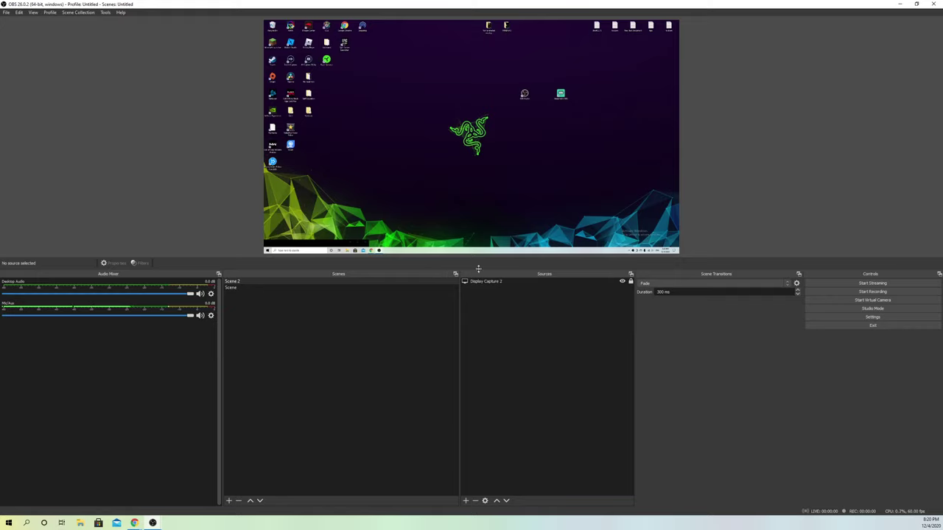
Drag the splitter above the docks downward so the desktop capture fills most of the window
drag(478, 269, 489, 468)
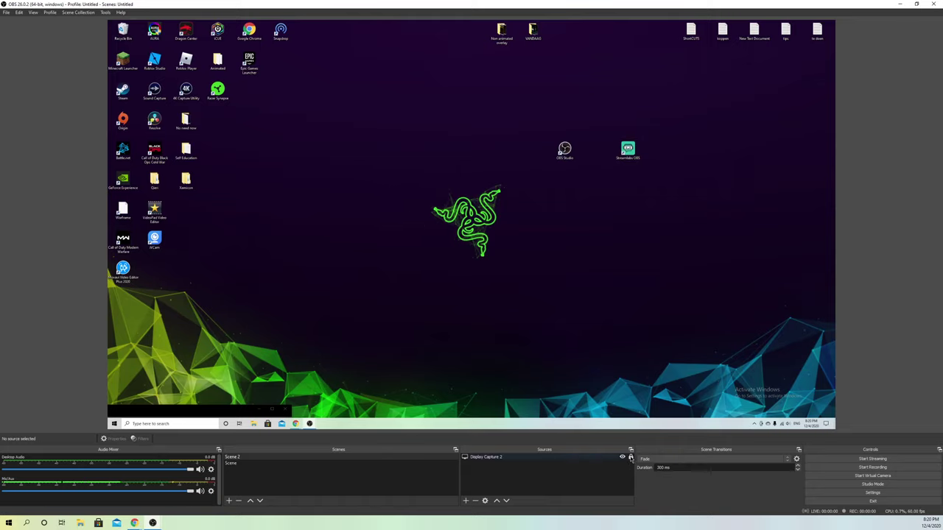
click(352, 277)
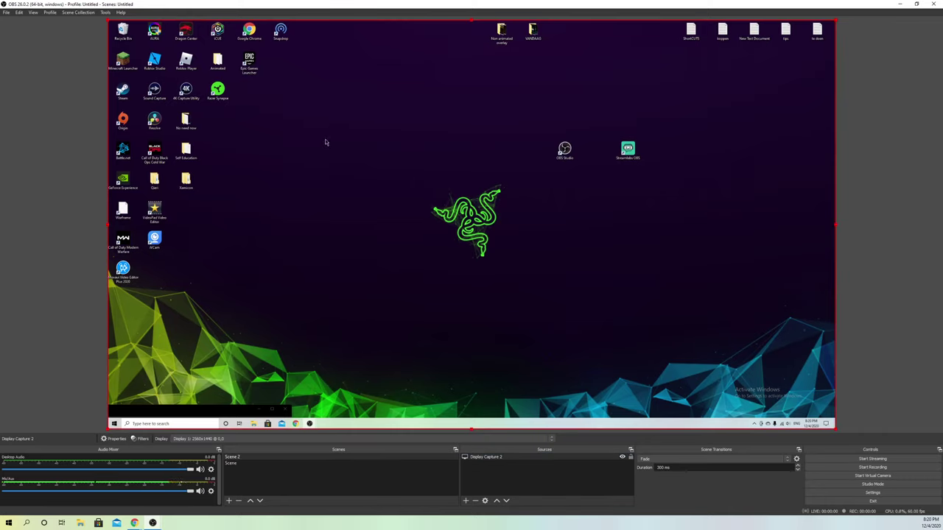
click(471, 429)
click(459, 276)
mouse_move(472, 430)
mouse_down()
mouse_move(476, 350)
mouse_move(481, 376)
mouse_move(442, 199)
mouse_move(438, 381)
mouse_move(440, 397)
mouse_move(440, 270)
mouse_move(471, 429)
mouse_up()
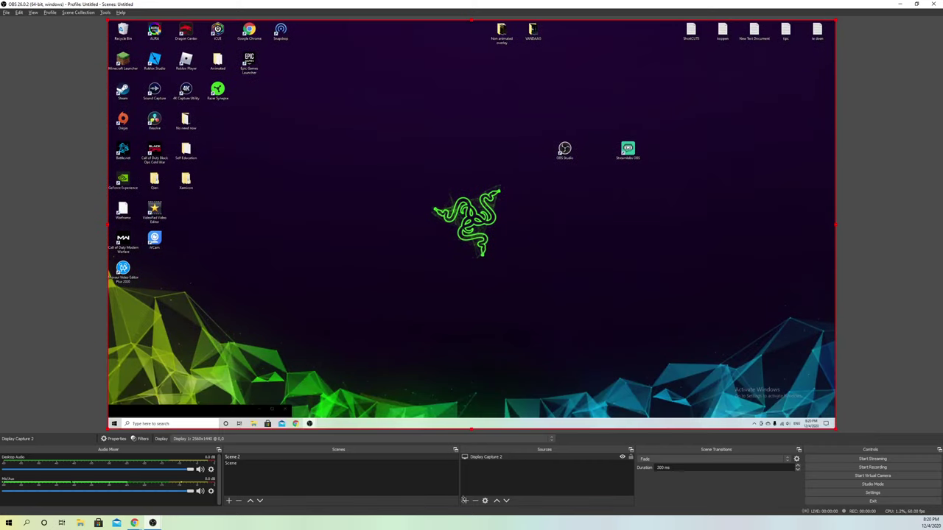
right_click(413, 286)
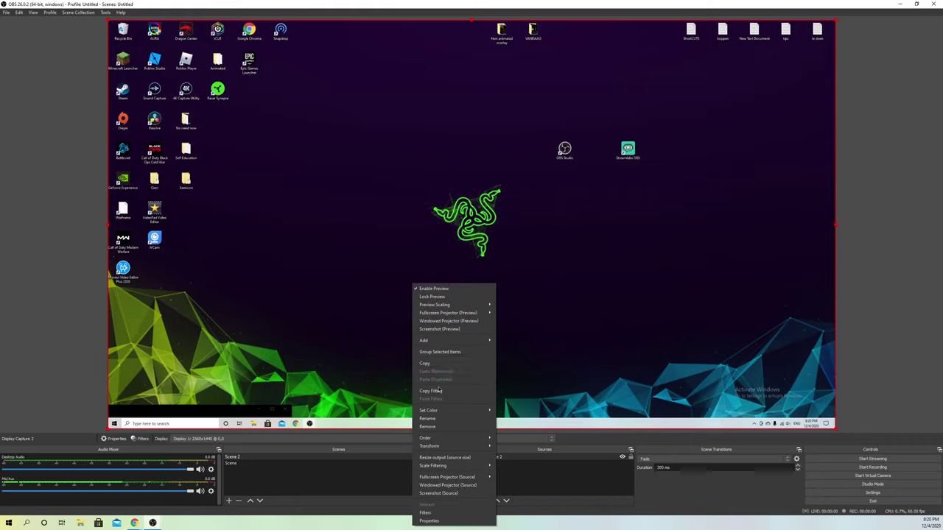
mouse_move(439, 447)
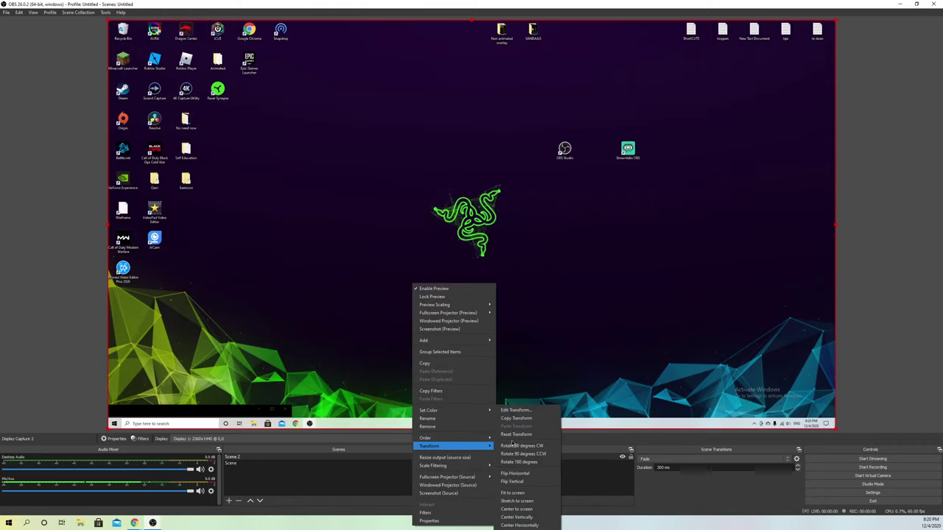
click(519, 435)
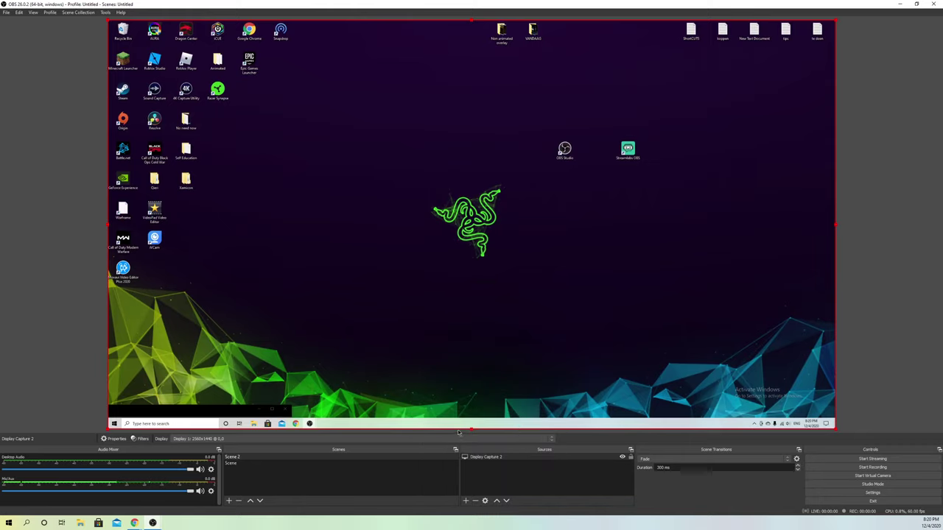
Crop Display Capture 2 from the bottom and right to six icons, then scale it up
drag(470, 427, 442, 80)
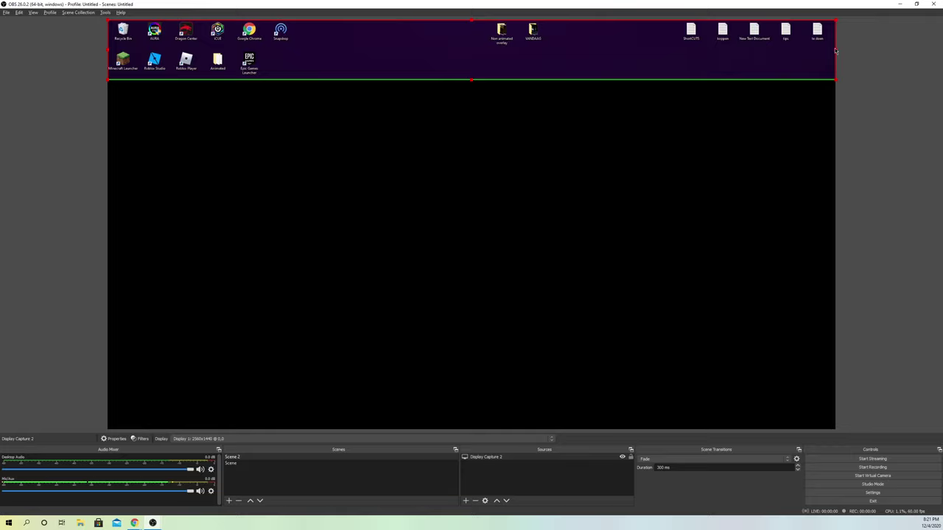
drag(836, 49, 205, 63)
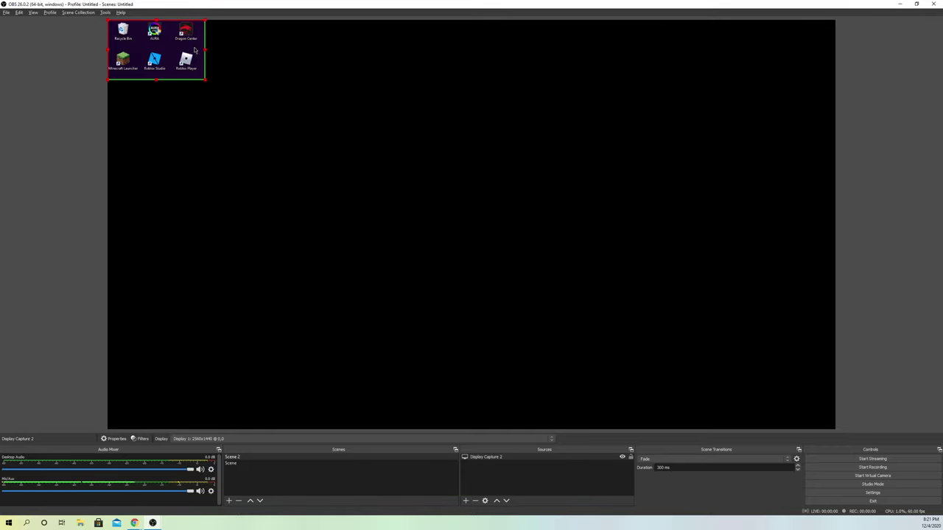
click(277, 94)
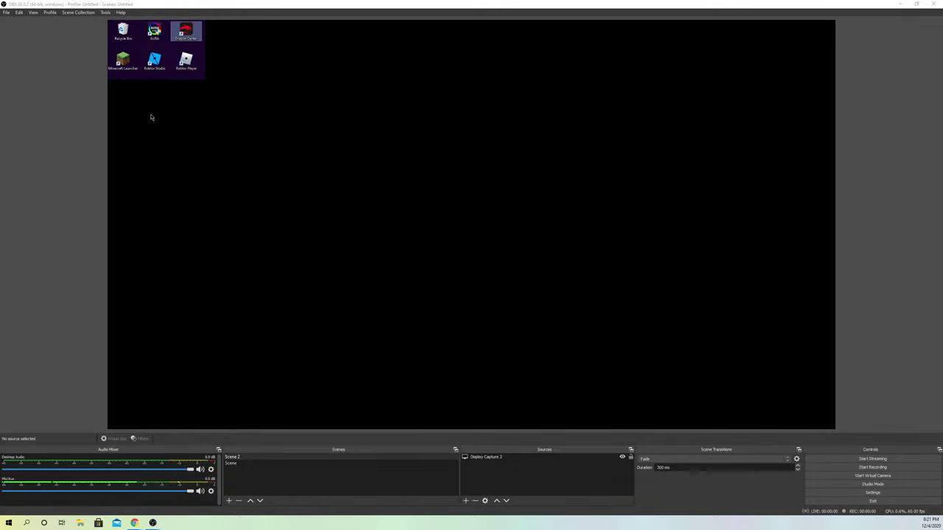
click(193, 72)
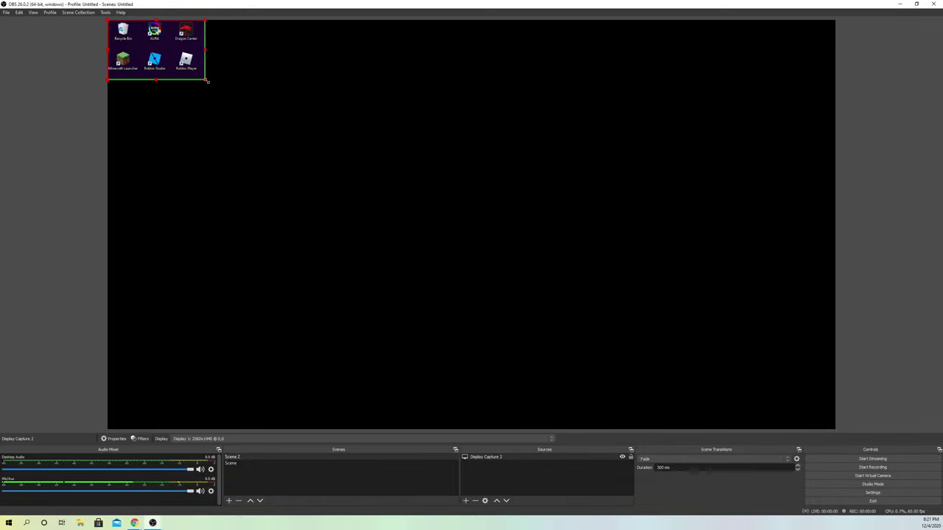
drag(207, 81, 772, 342)
Stretch the cropped capture so it snaps to the canvas edges and fills the width
click(810, 305)
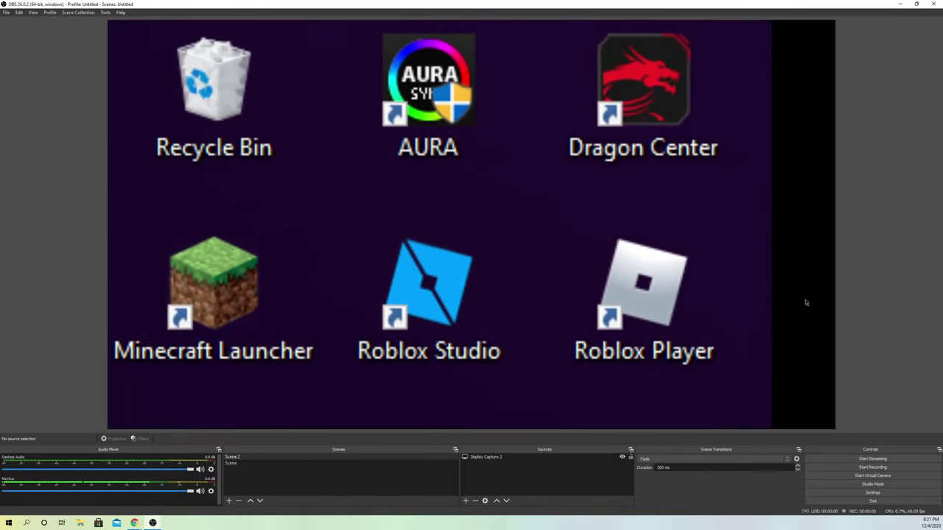
click(742, 340)
drag(771, 427, 773, 429)
click(829, 338)
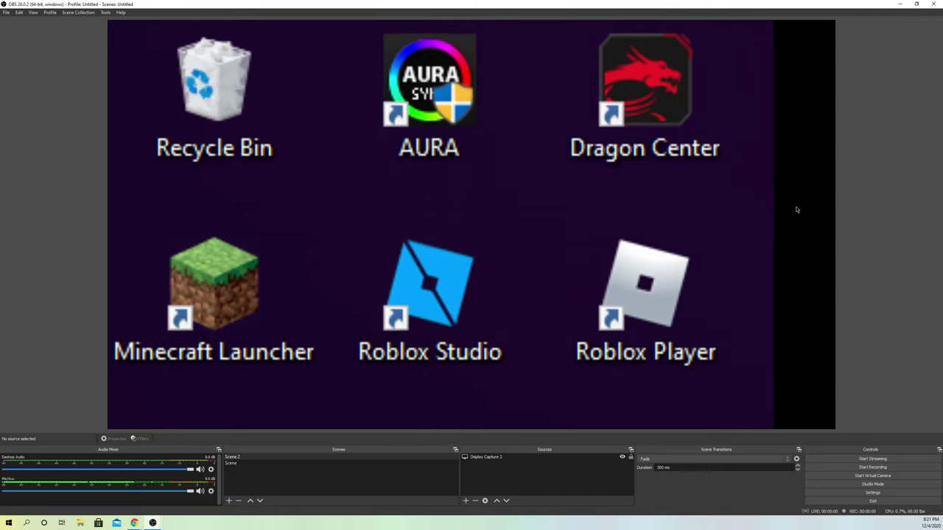
click(595, 302)
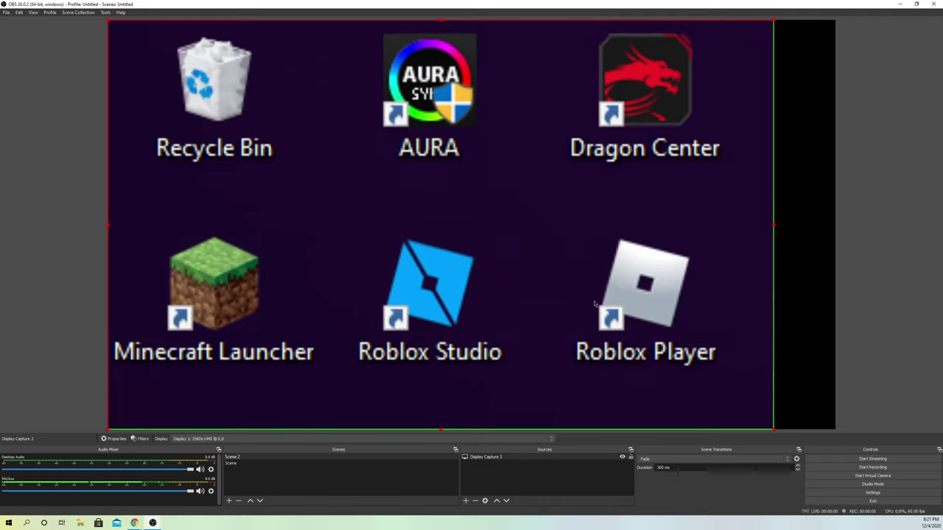
drag(773, 224, 833, 228)
click(865, 271)
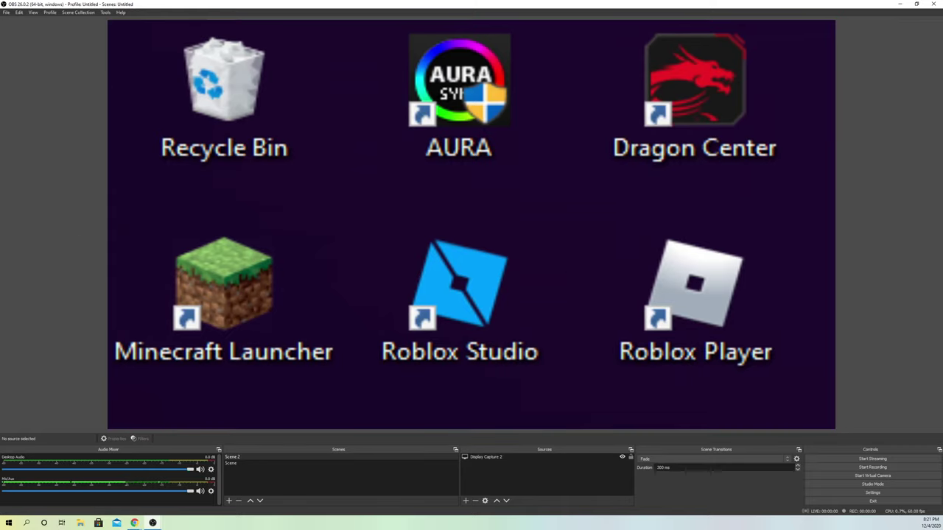
Select the Minecraft Launcher, Roblox Studio, Roblox Player and Dragon Center desktop icons
click(231, 336)
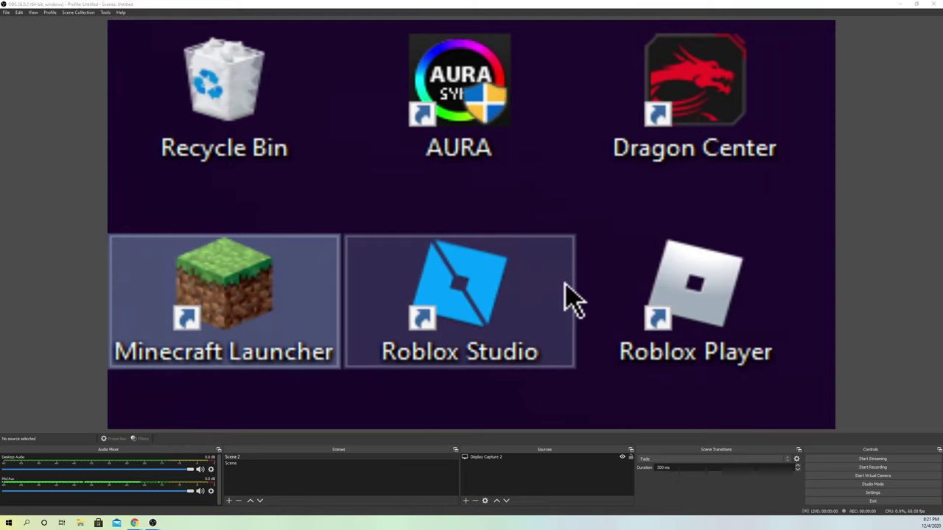
click(566, 286)
click(759, 289)
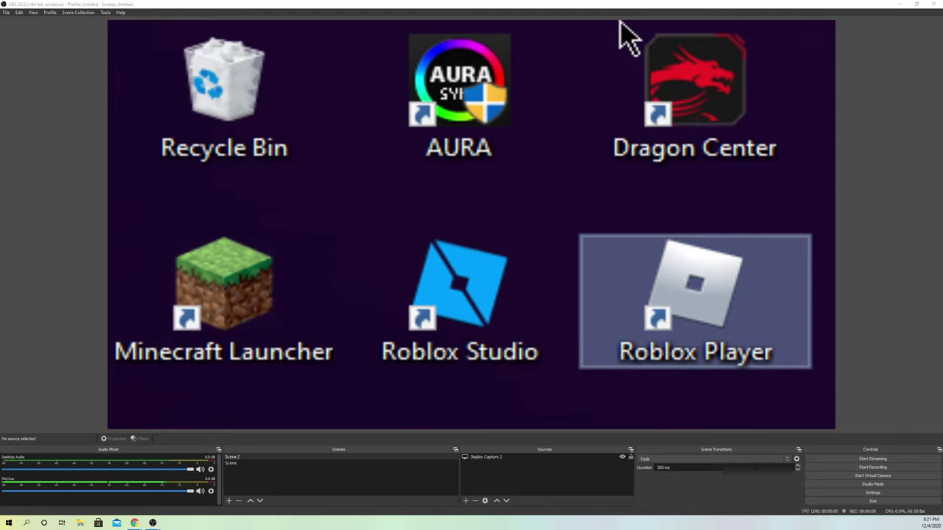
click(651, 94)
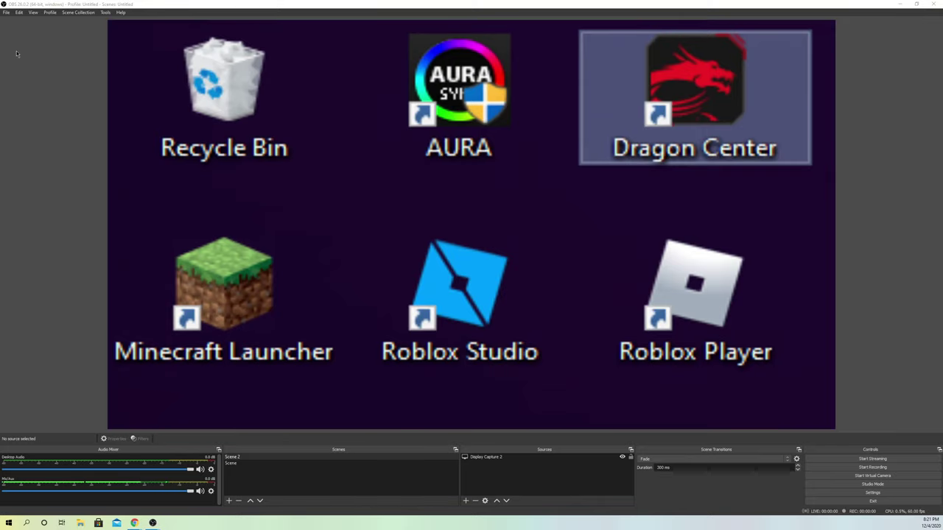
click(90, 308)
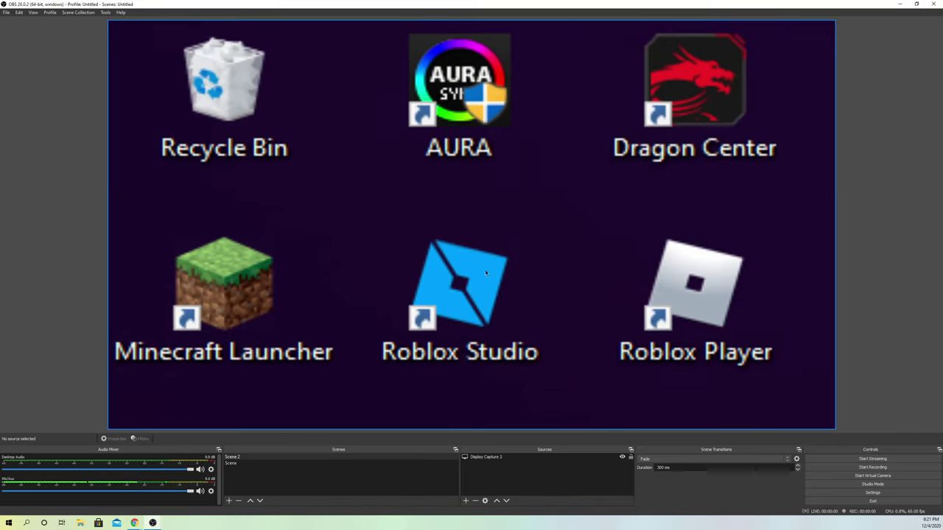
Reset the display capture's transform to undo the crop and stretch
right_click(342, 192)
click(302, 196)
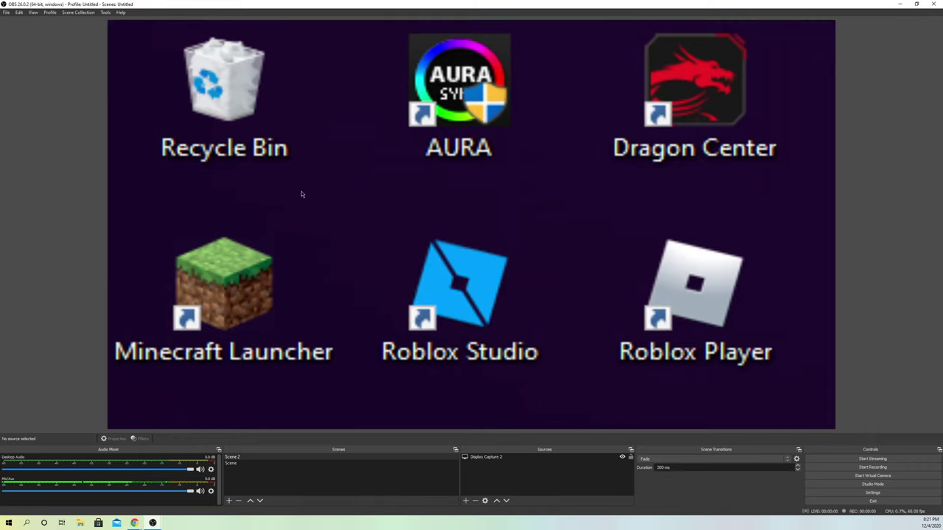
right_click(351, 231)
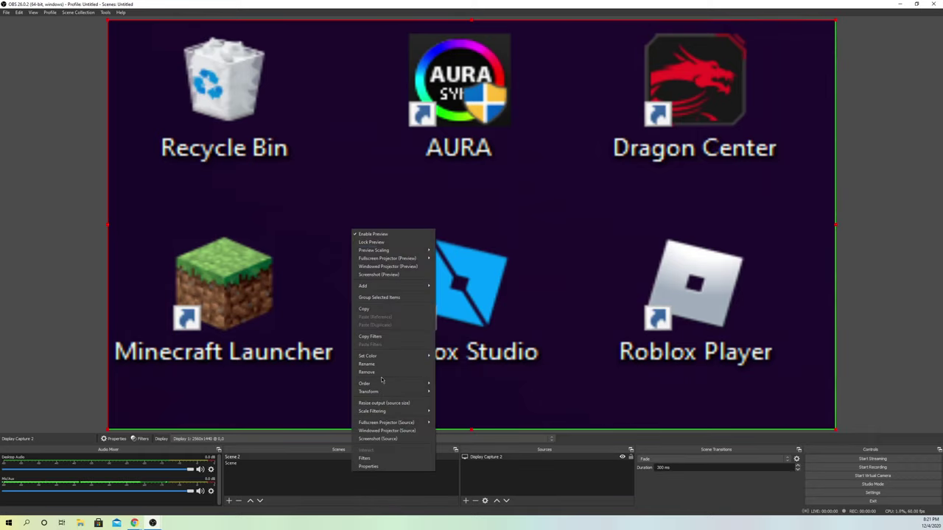
mouse_move(384, 394)
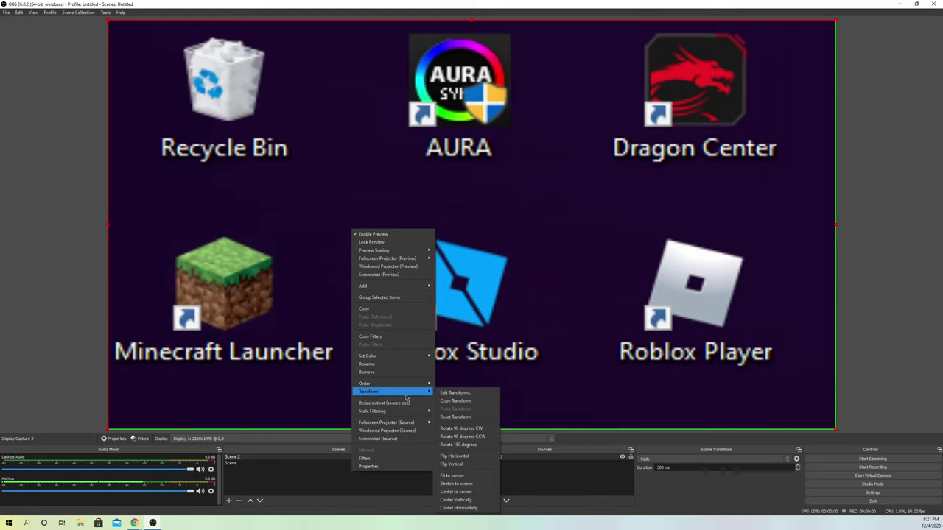
click(458, 417)
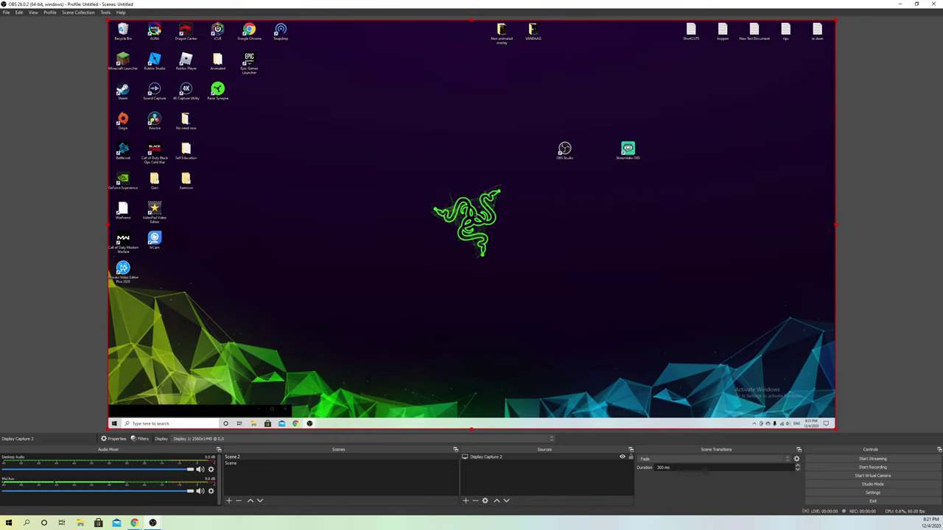
Shrink the desktop capture to a small thumbnail and move it toward the canvas centre
drag(450, 189, 567, 249)
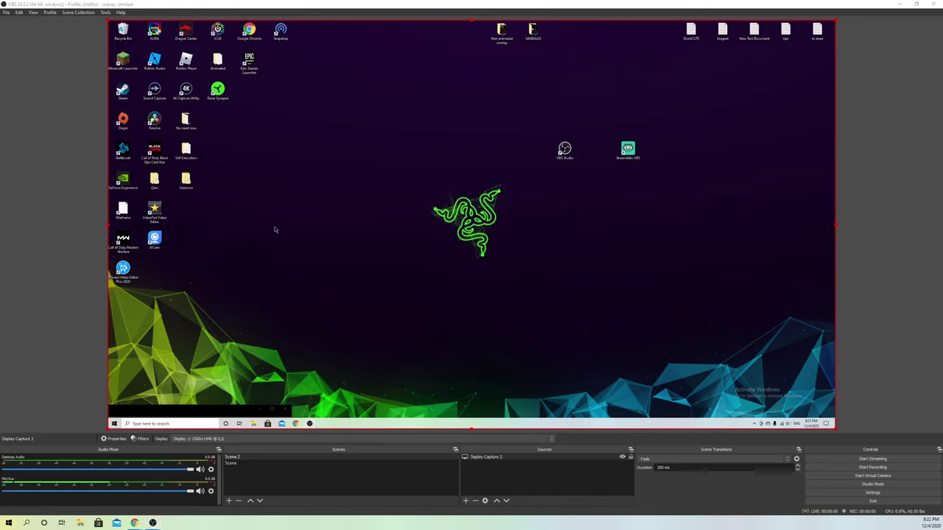
click(346, 185)
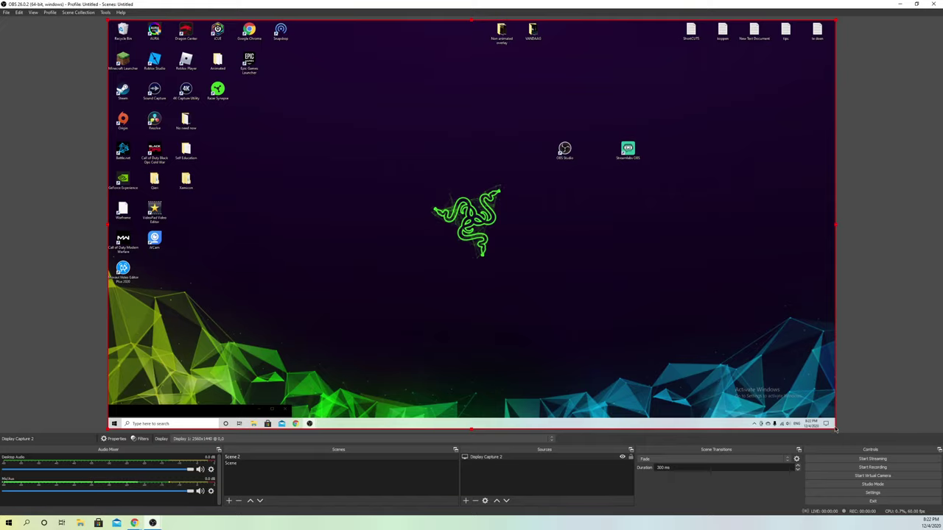
drag(834, 428, 226, 91)
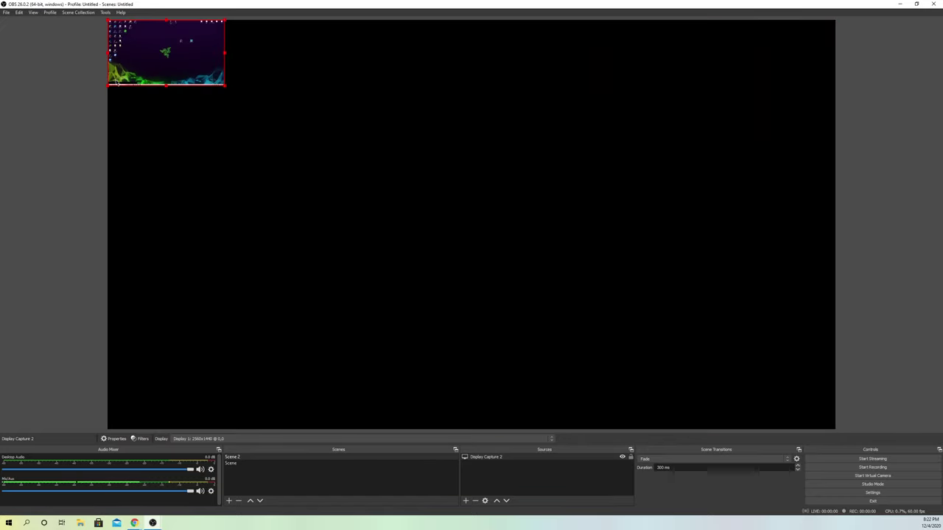
drag(165, 70, 349, 149)
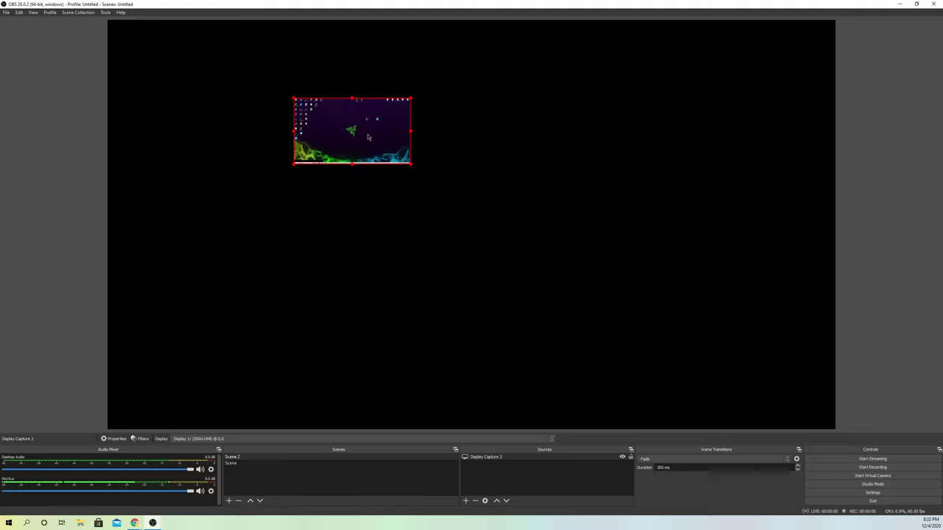
Apply Transform > Fit to screen so the capture fills the canvas
right_click(369, 136)
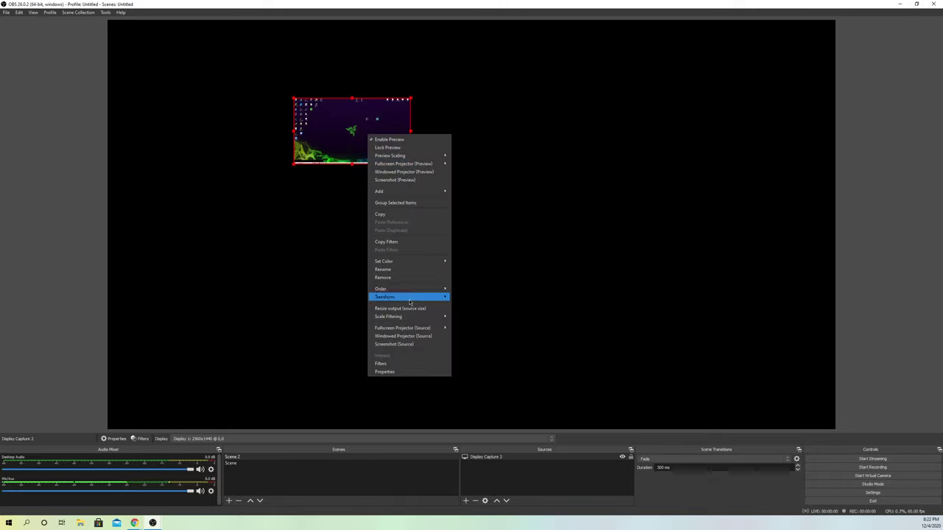
mouse_move(411, 297)
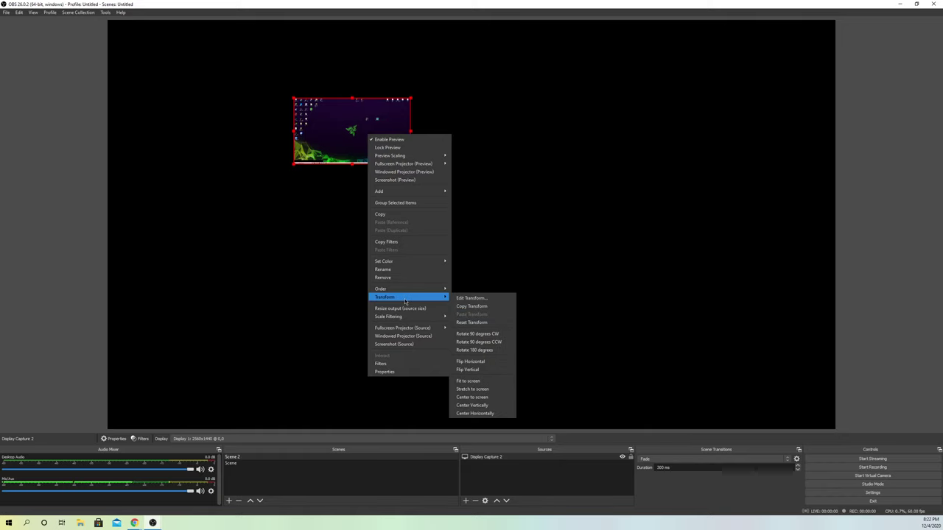
click(476, 382)
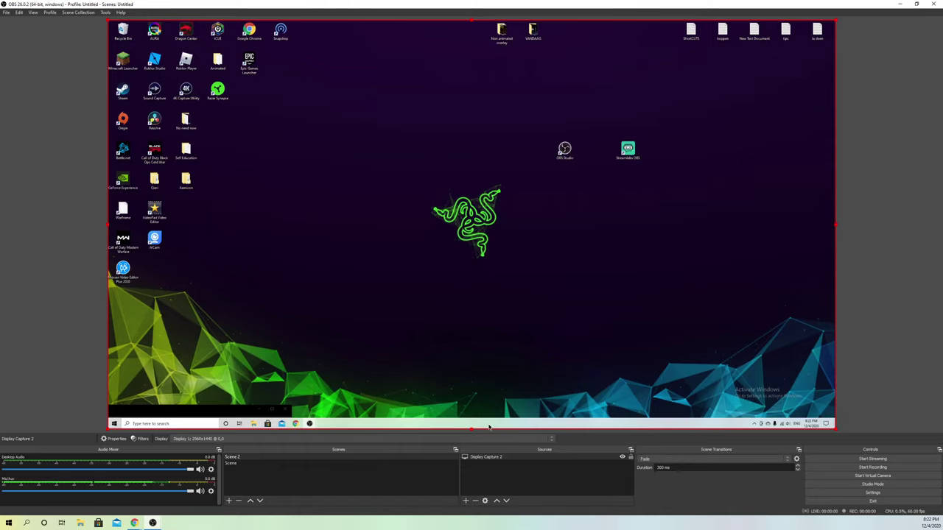
drag(461, 382, 477, 398)
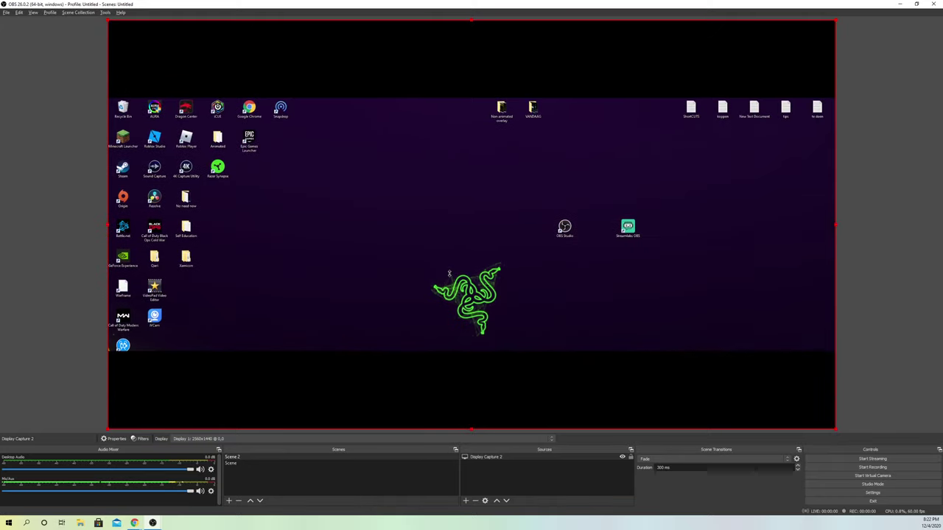
right_click(405, 228)
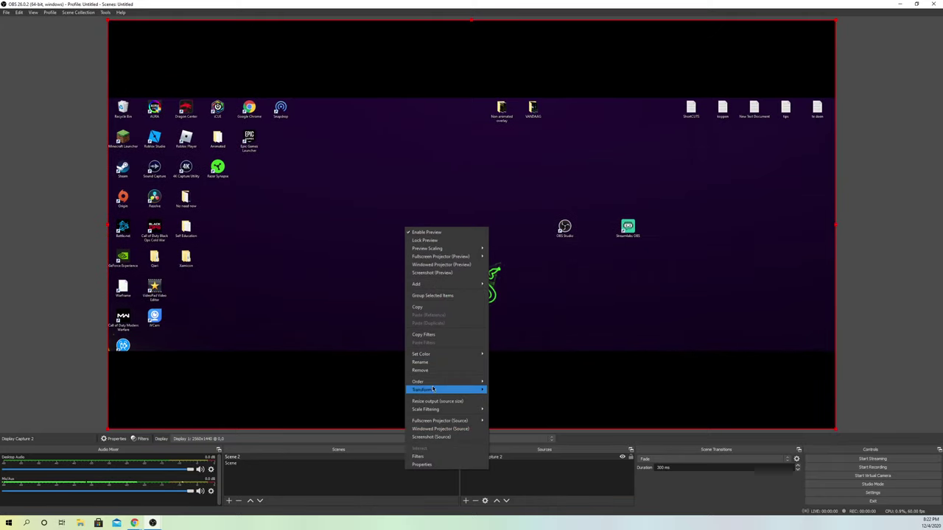
mouse_move(446, 393)
click(508, 415)
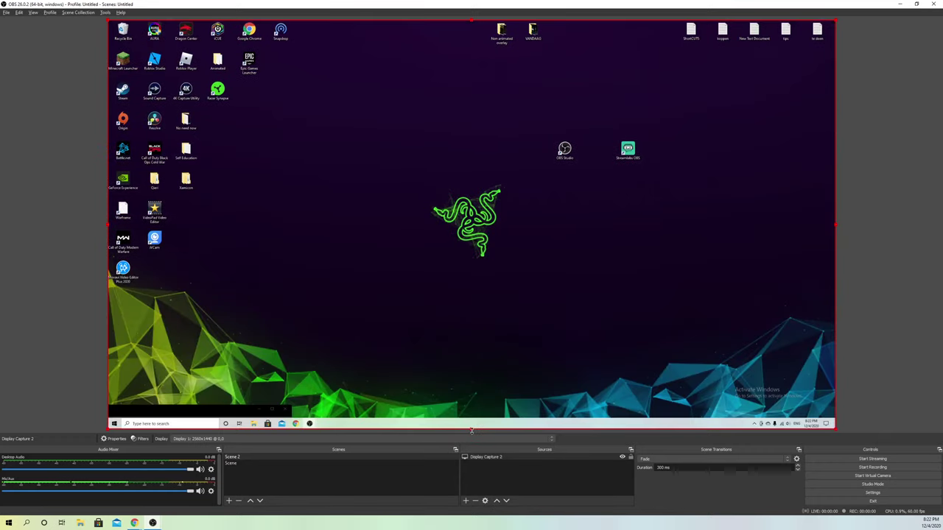
drag(472, 430, 453, 459)
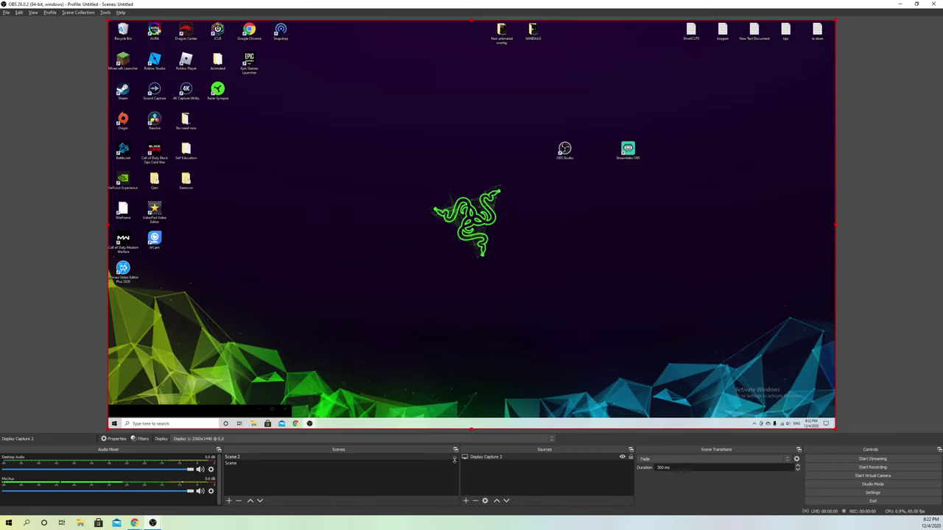
Click outside the canvas to deselect Display Capture 2
click(871, 321)
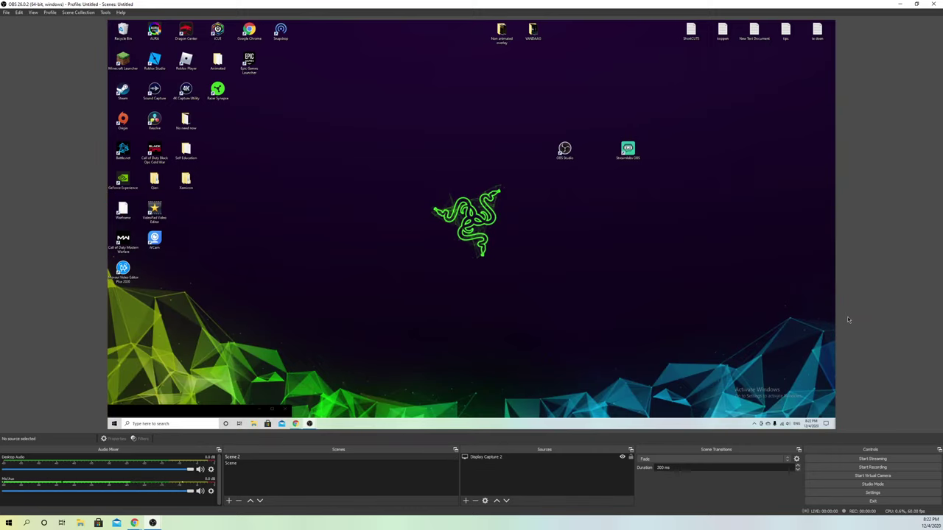